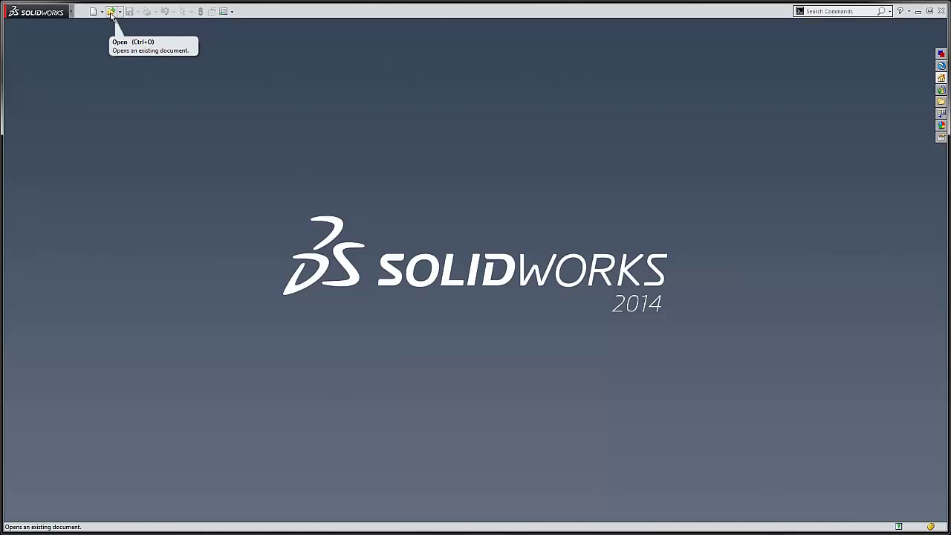
Step: Filter files to Template and open C_Size_ANSI_Inch.drwdot from Training Templates
click(111, 13)
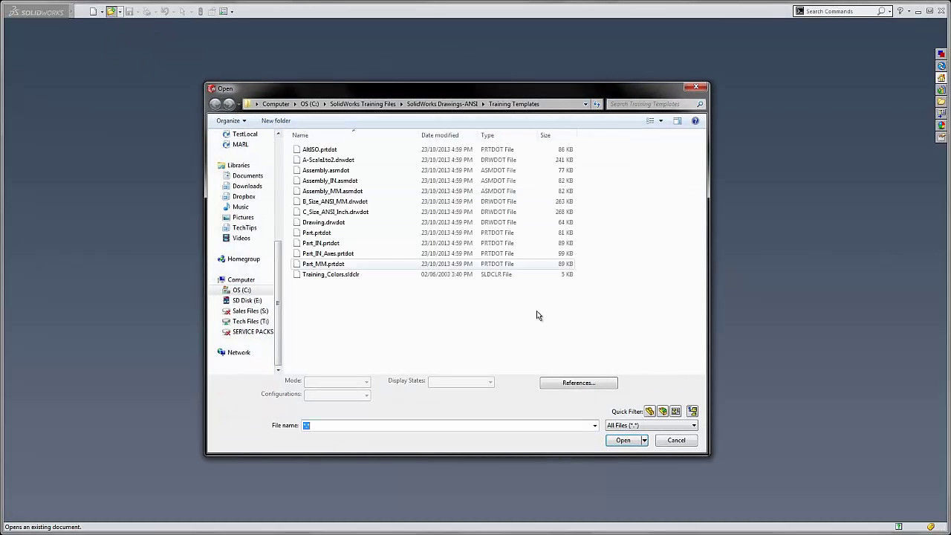
click(621, 426)
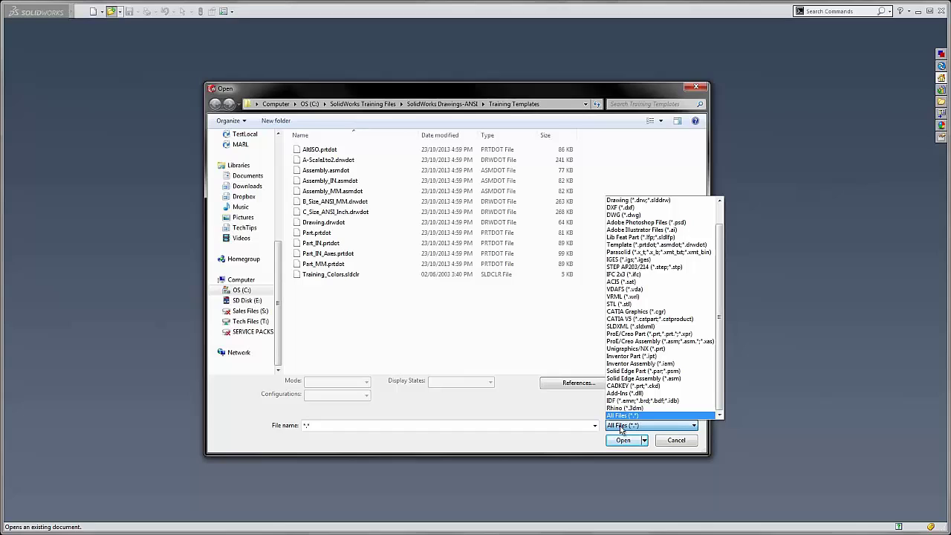
click(621, 245)
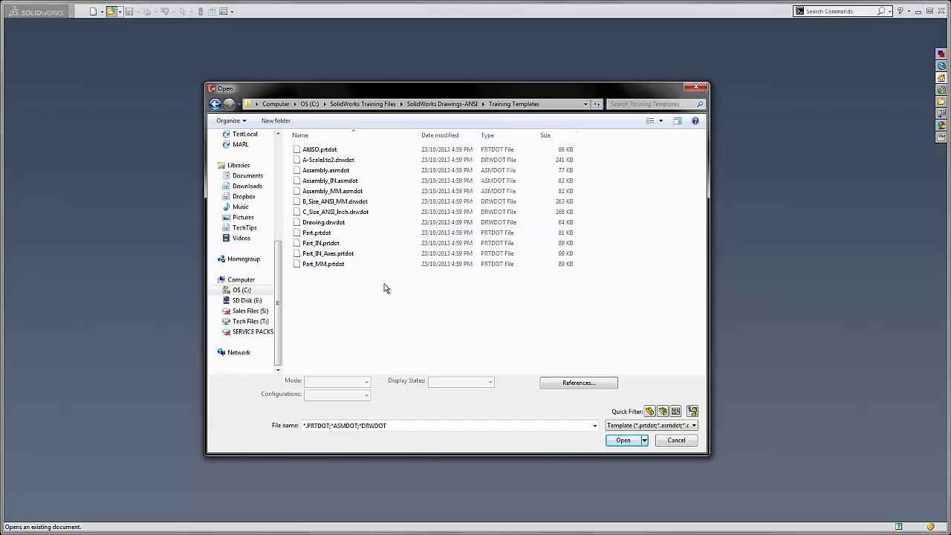
mouse_move(335, 212)
double_click(348, 213)
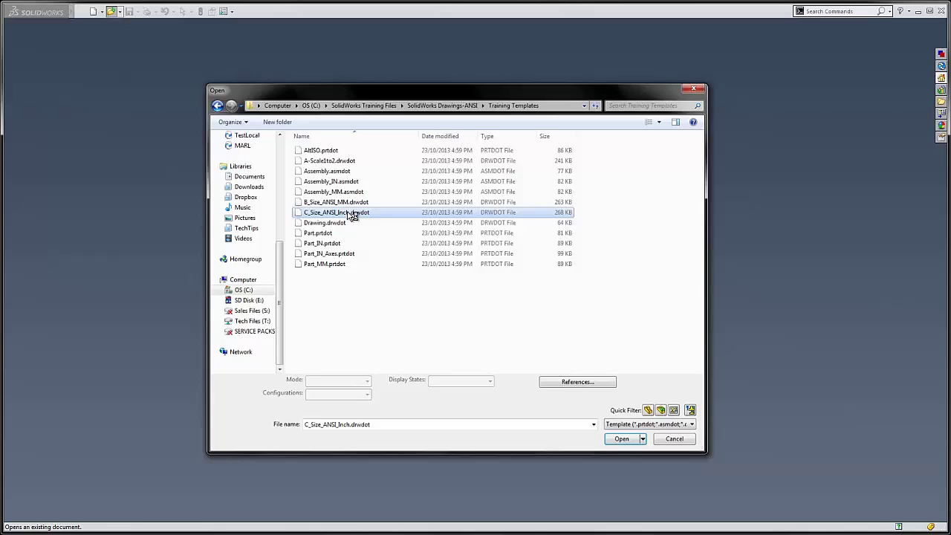
click(347, 215)
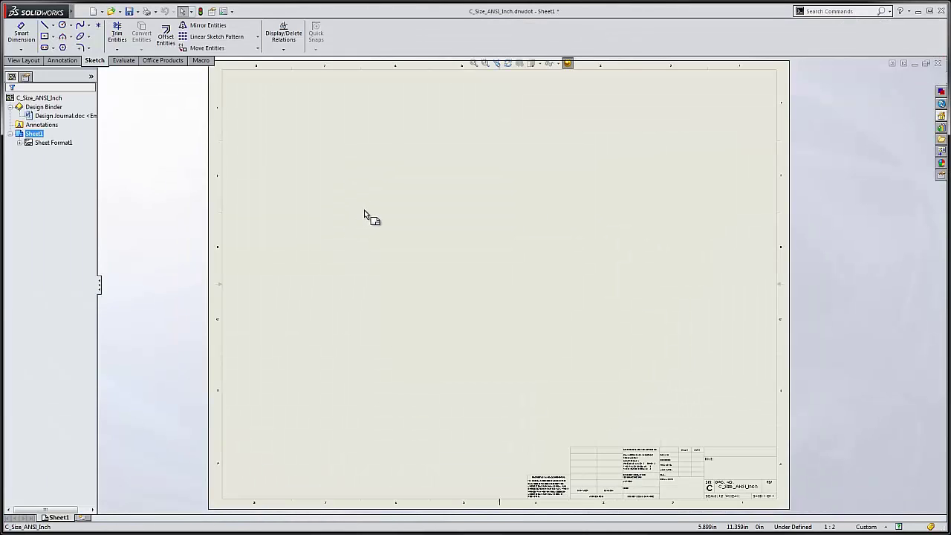
Step: Place an empty Predefined View, Drawing View1, below-left of the sheet centre
click(819, 11)
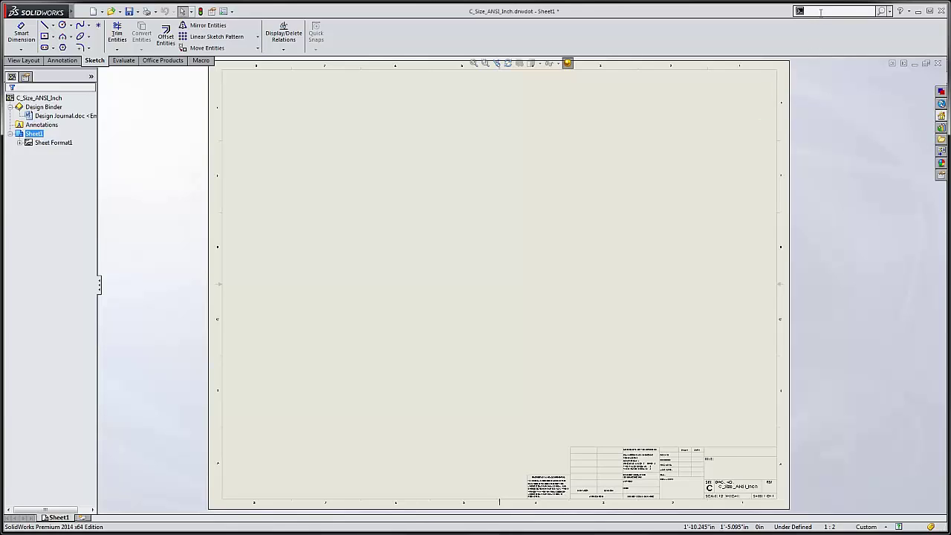
text(re)
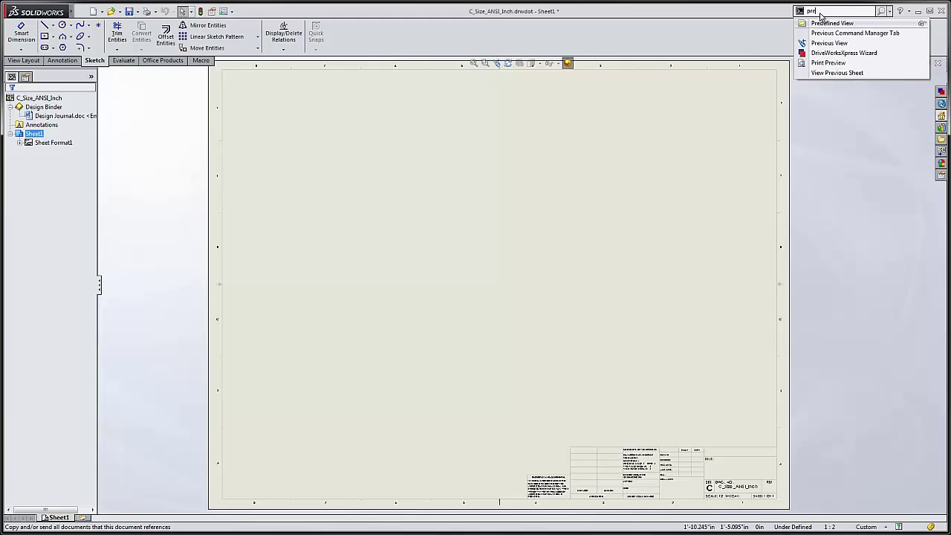
text(def)
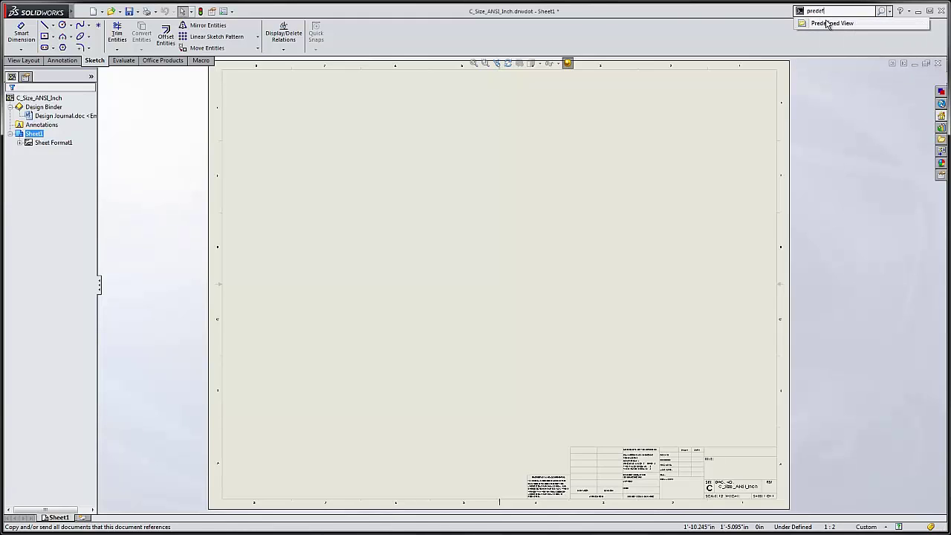
click(826, 23)
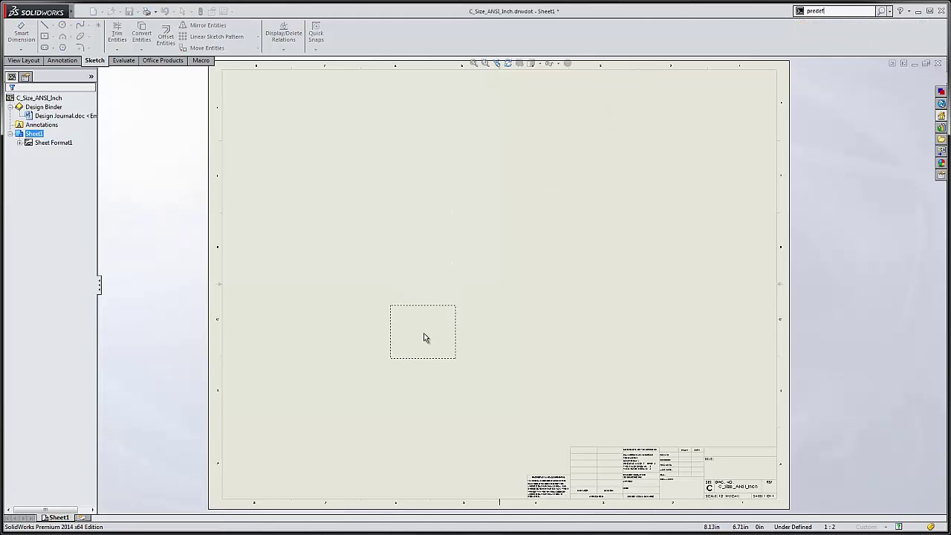
click(424, 333)
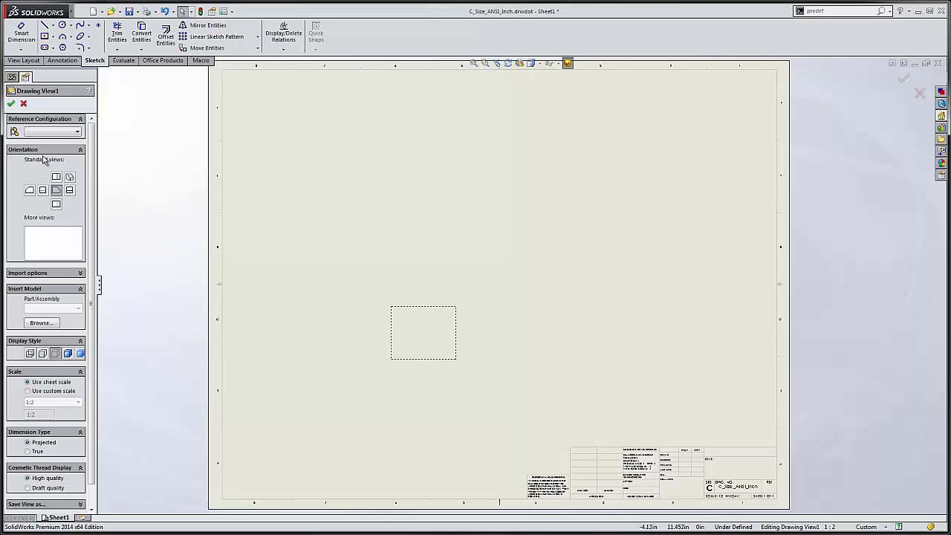
click(52, 132)
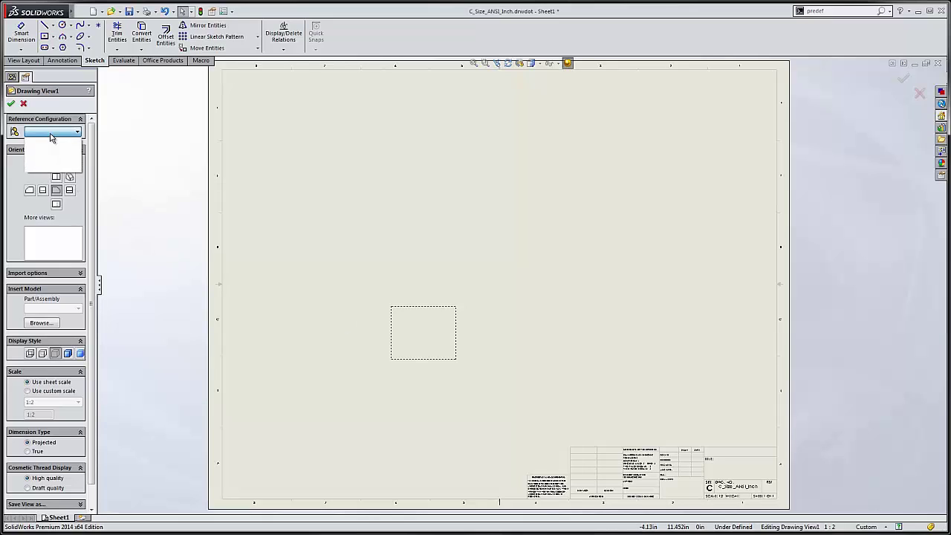
click(52, 164)
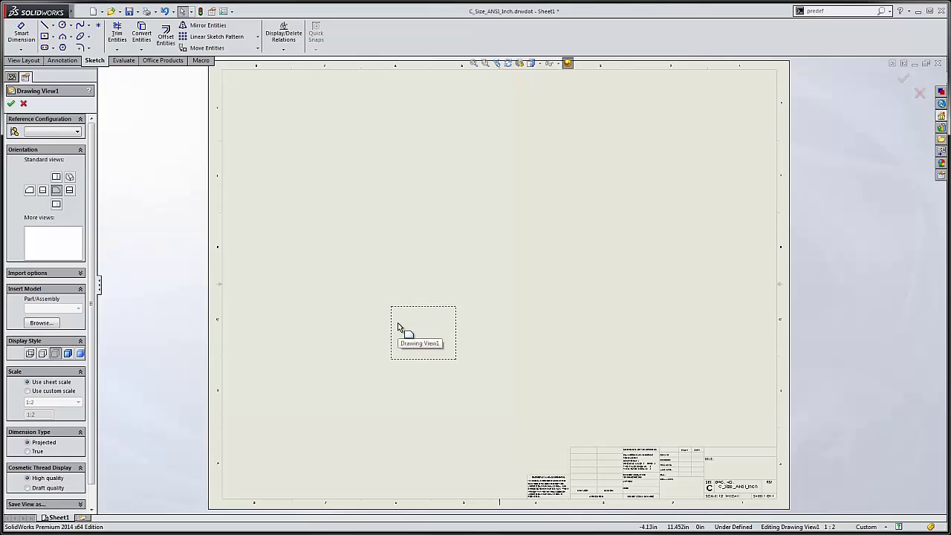
Step: Place a second Predefined View at the sheet's upper right
key(Escape)
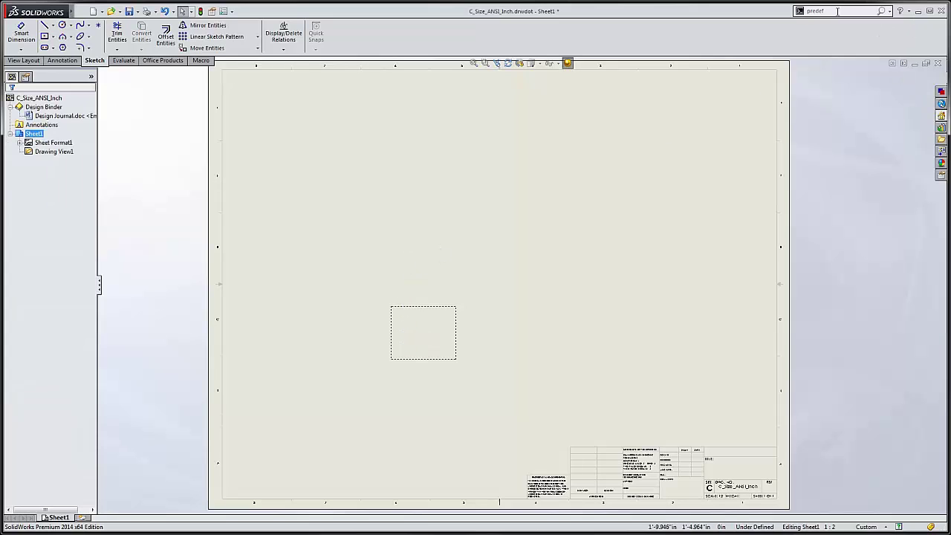
click(838, 13)
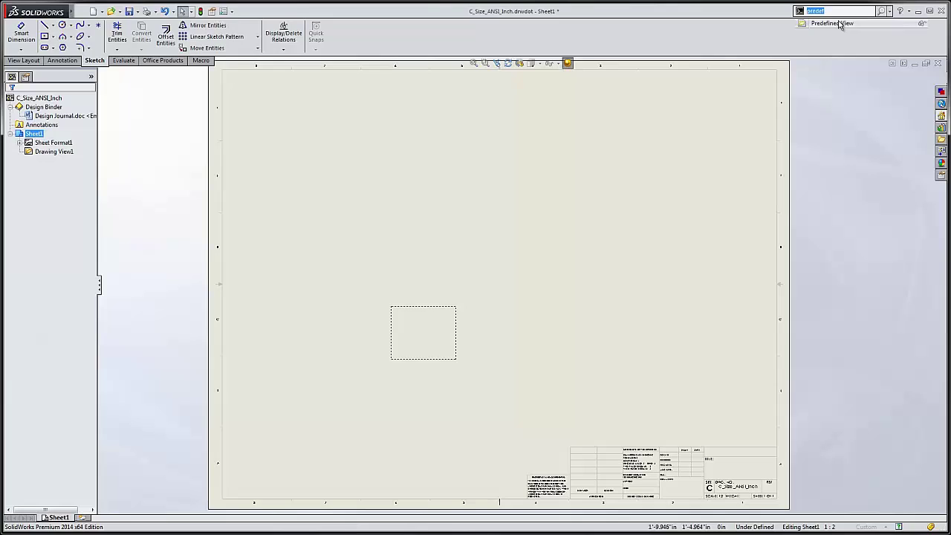
click(832, 23)
click(670, 153)
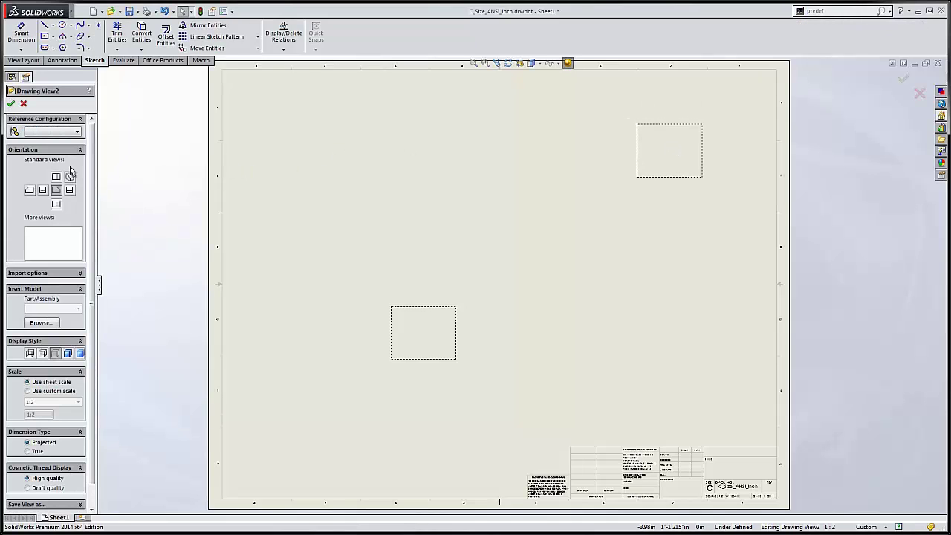
key(Escape)
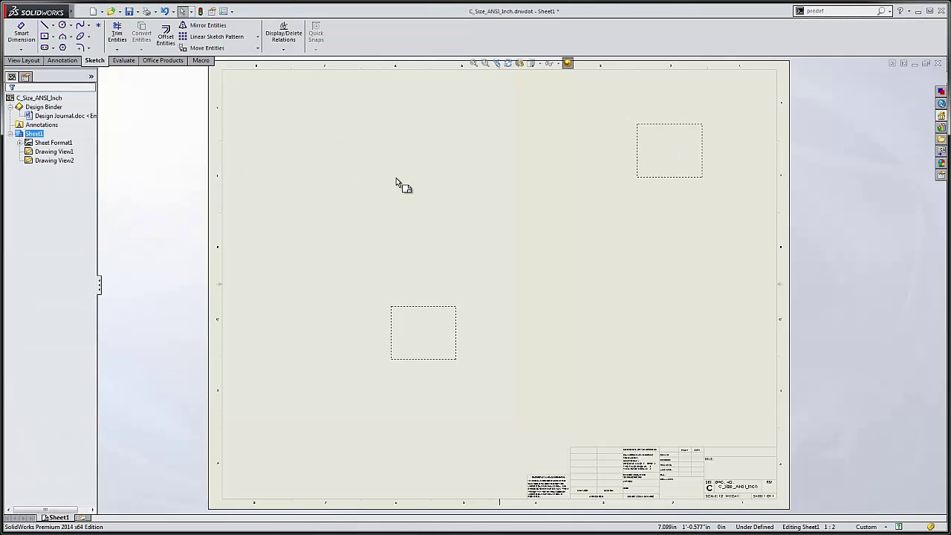
Step: Project two views from Drawing View1, one above it and one to its right
click(26, 61)
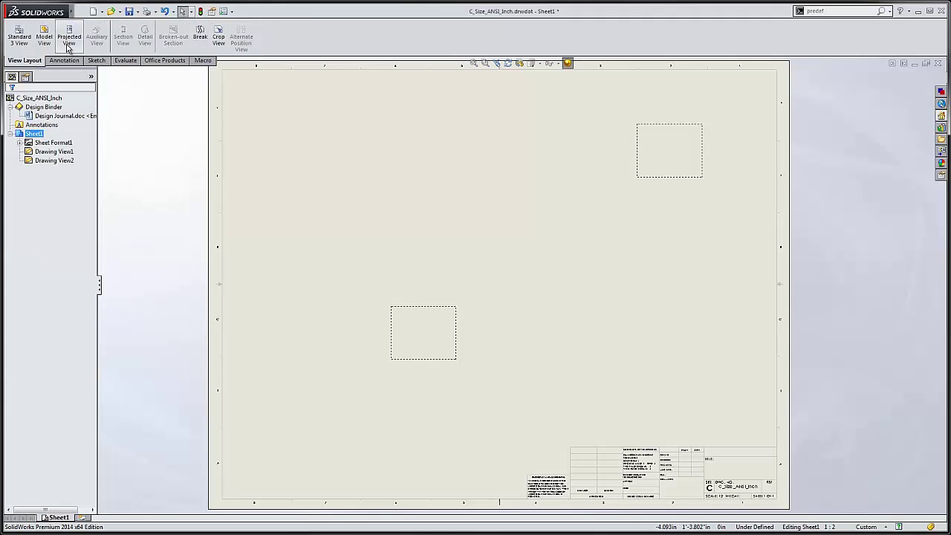
click(68, 47)
click(428, 332)
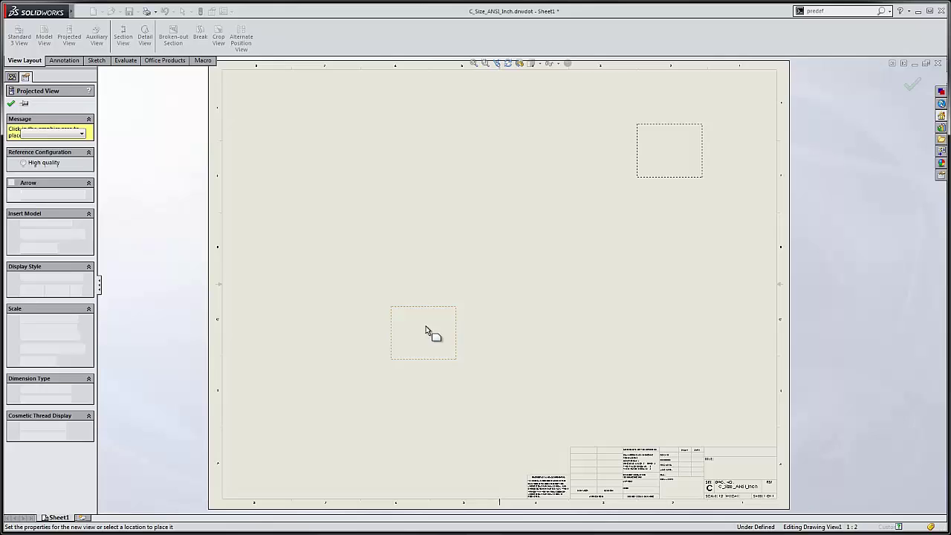
click(424, 226)
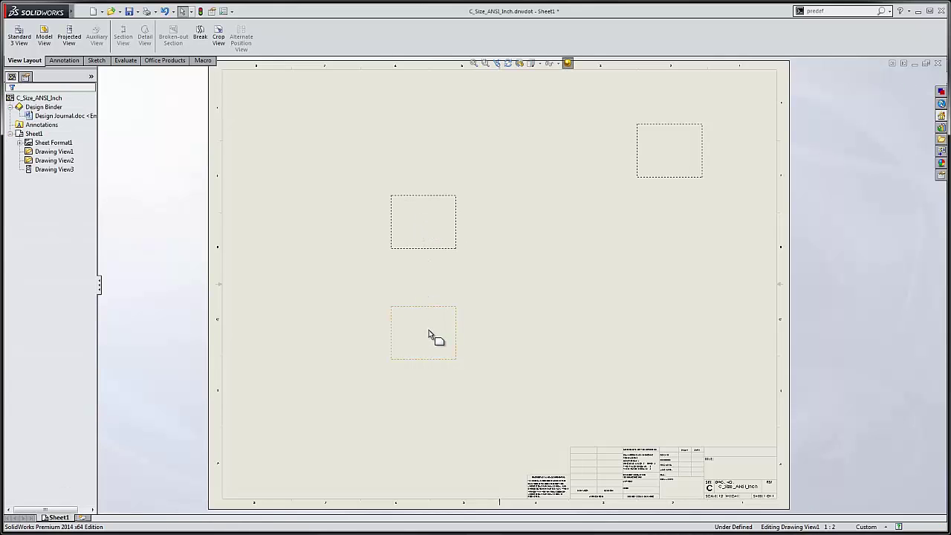
click(429, 330)
click(69, 39)
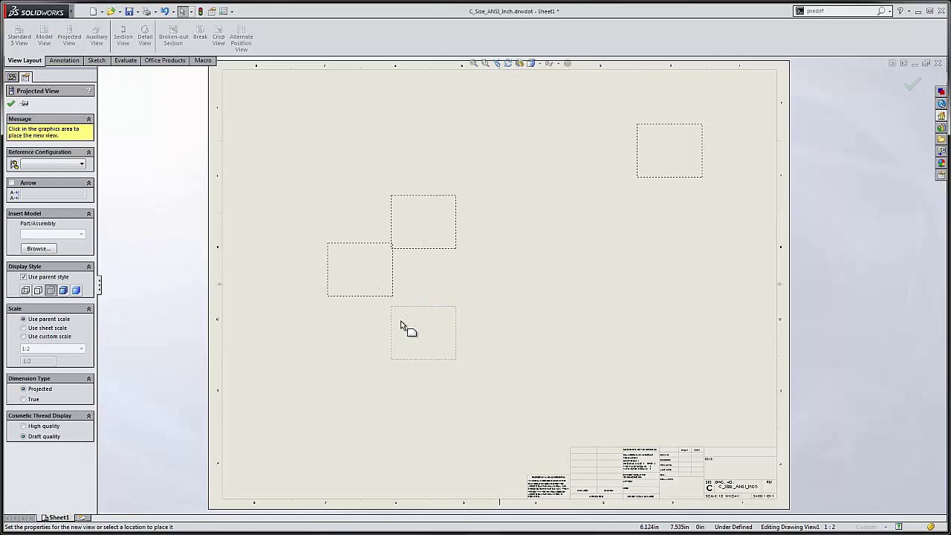
click(566, 335)
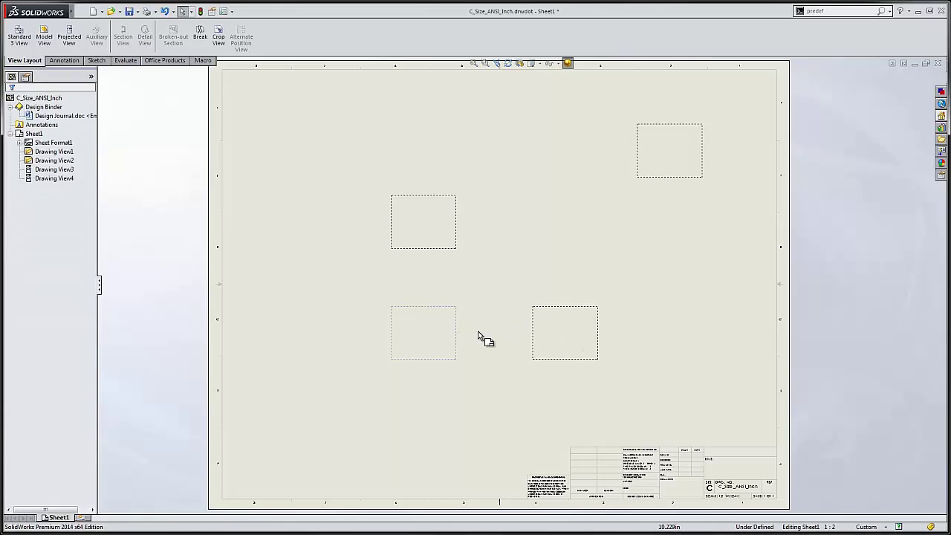
click(309, 268)
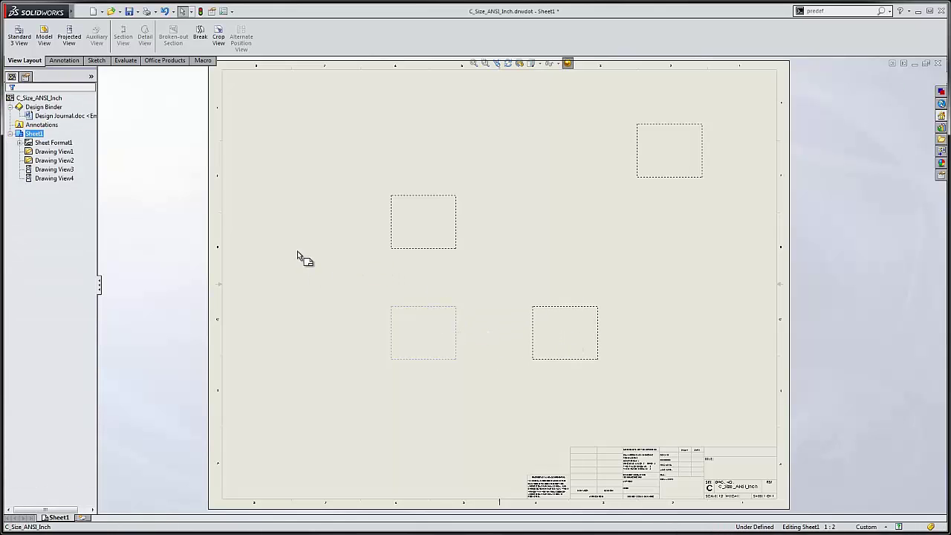
Step: Save the template as 4_View_C_Size_ANSI_Inch by prefixing 4_View_, then close it
click(138, 12)
click(149, 33)
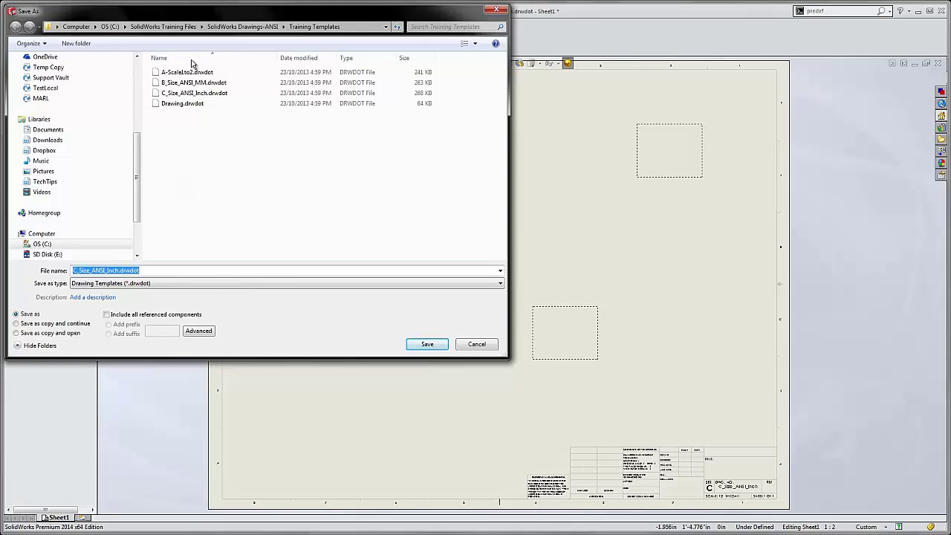
click(83, 271)
key(Home)
text(4)
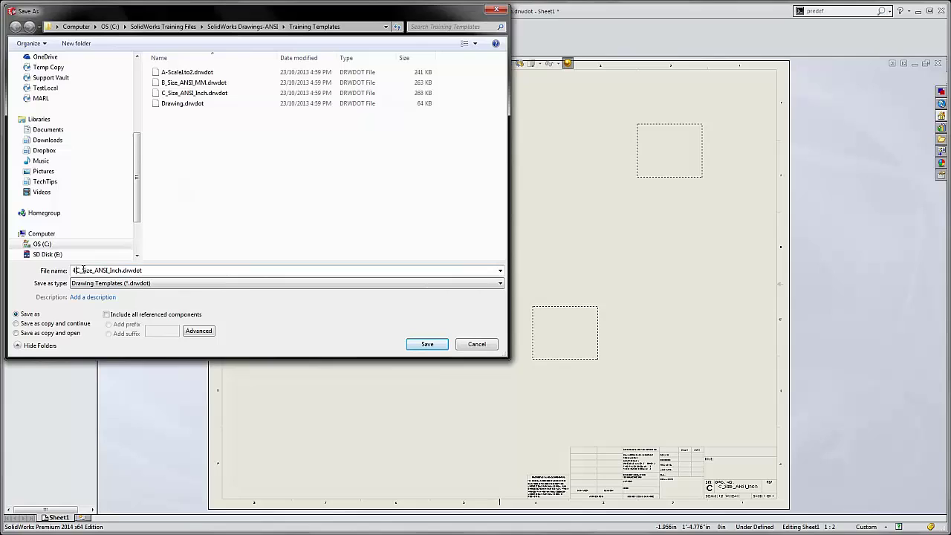
text(_View)
text(_)
click(424, 344)
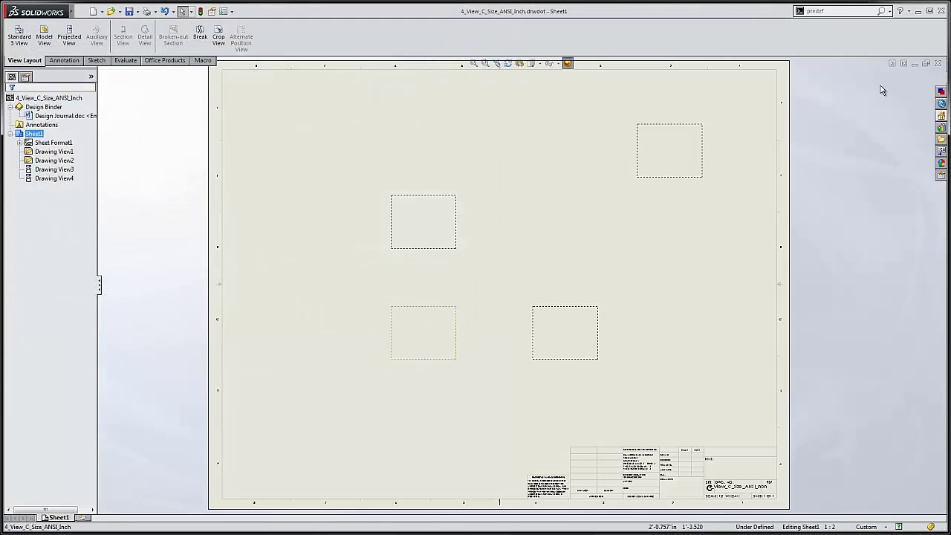
click(937, 63)
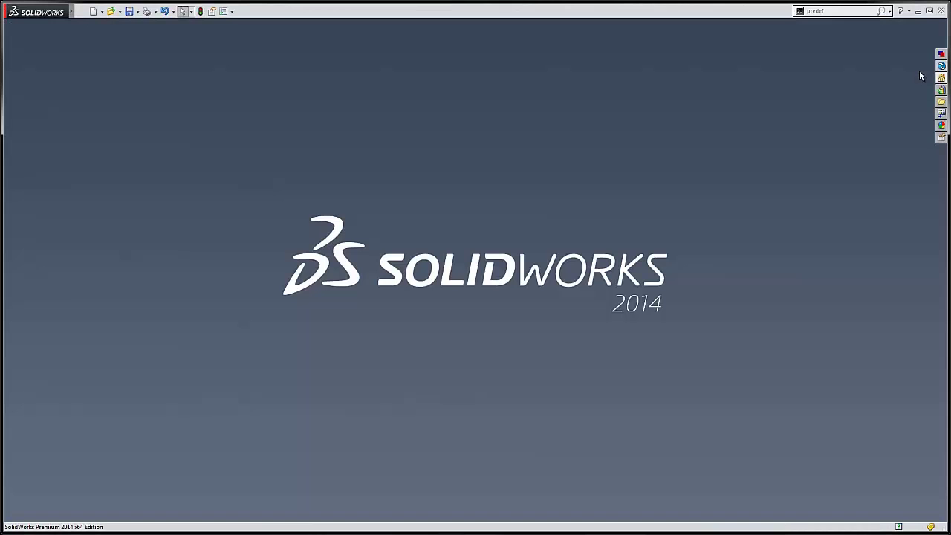
Step: Create a new part and sketch a circle centred on the origin
click(93, 11)
click(241, 162)
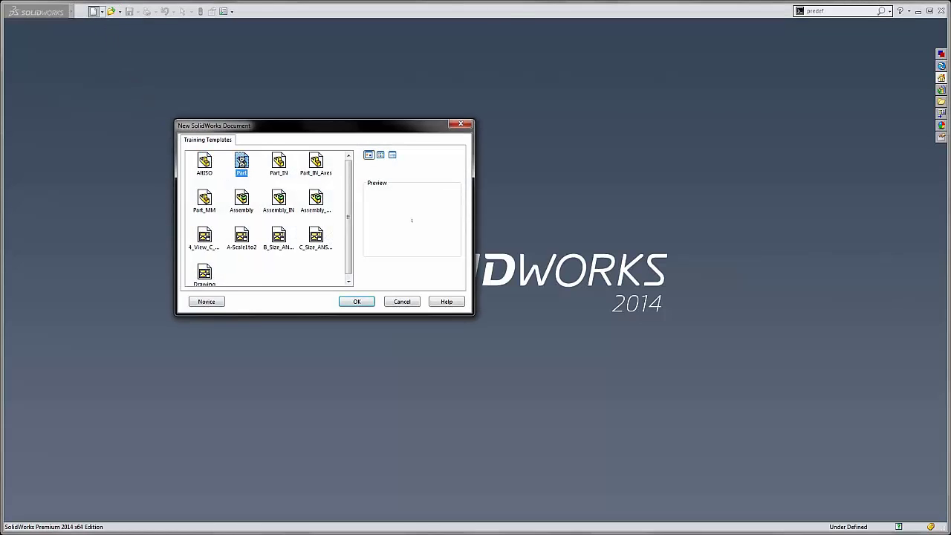
double_click(242, 162)
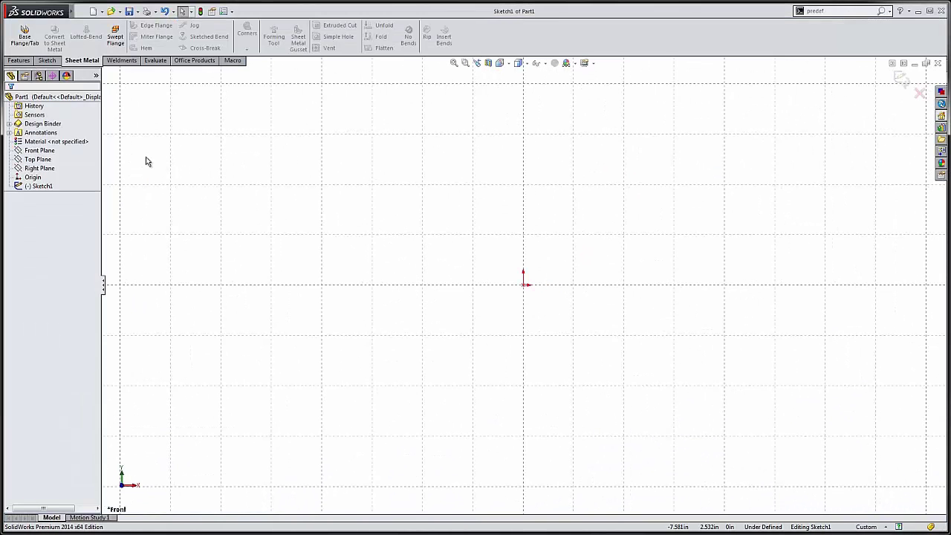
key(s)
click(195, 181)
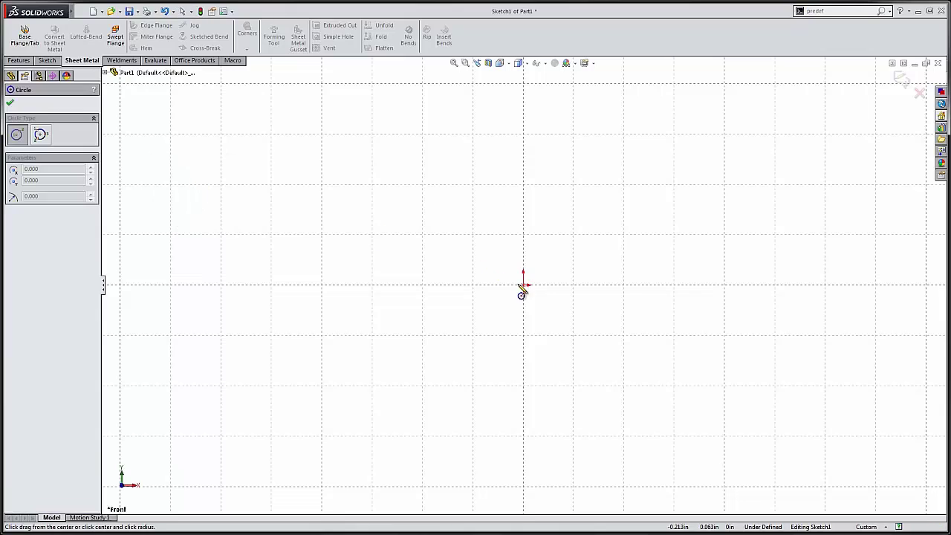
click(523, 286)
click(628, 301)
Step: Dimension the circle's diameter to 4.000 in
key(s)
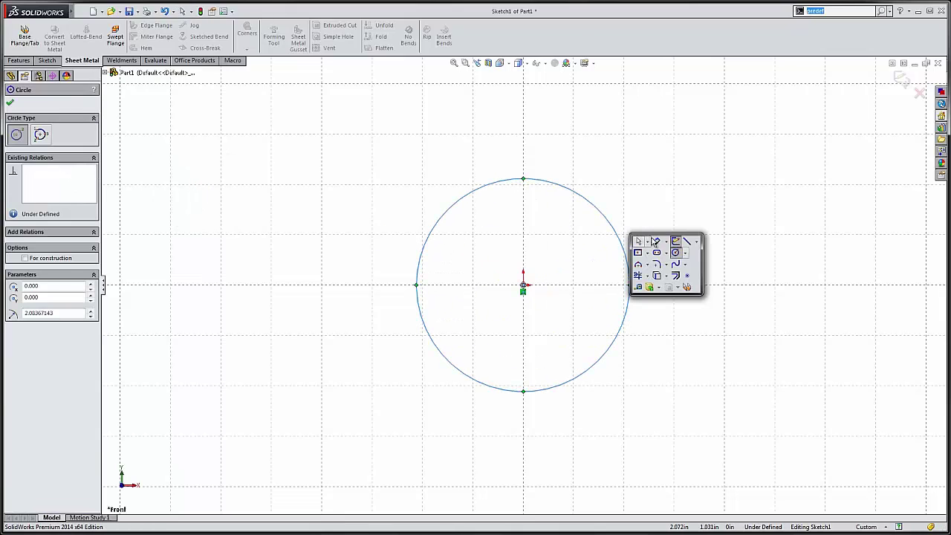
click(655, 241)
click(622, 238)
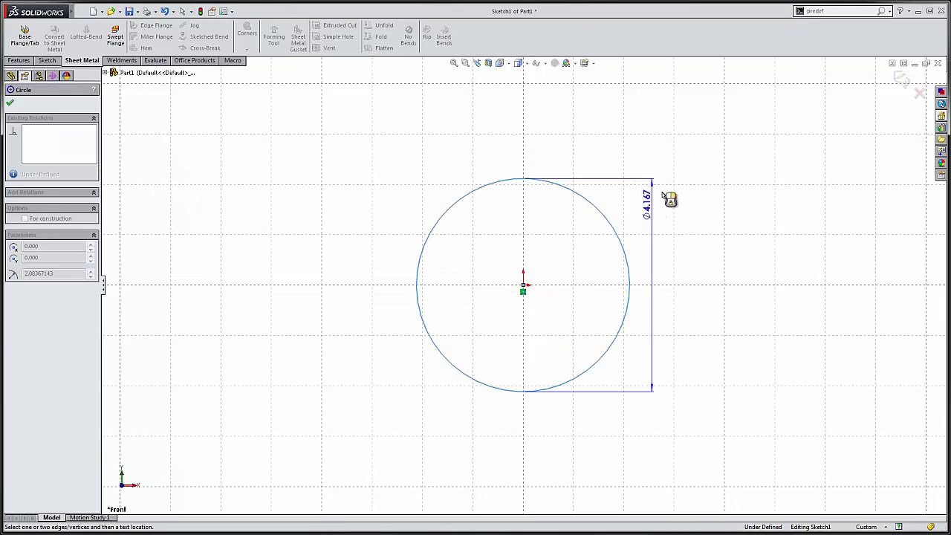
click(679, 148)
text(4.16734285in)
key(Return)
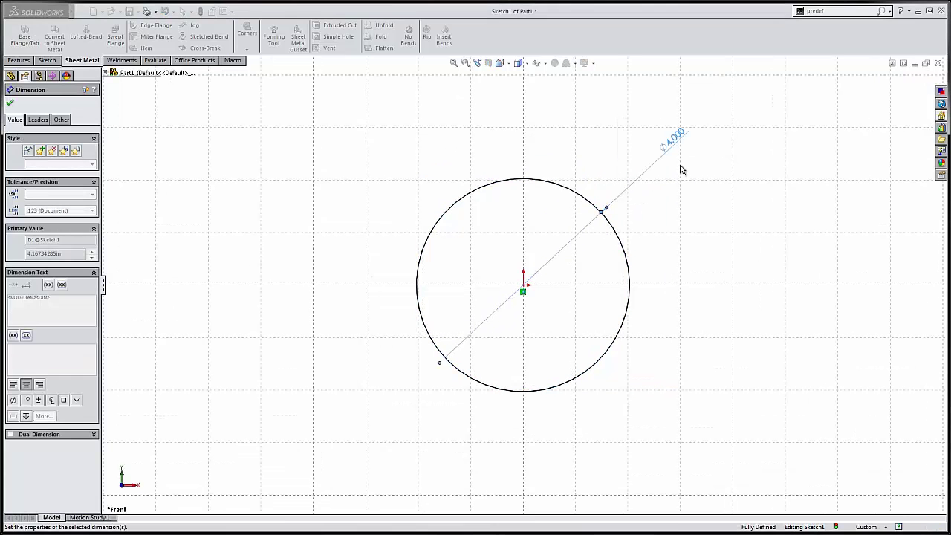
Step: Extrude the circle 0.100 in into a disc and save it as Part1
key(s)
click(683, 226)
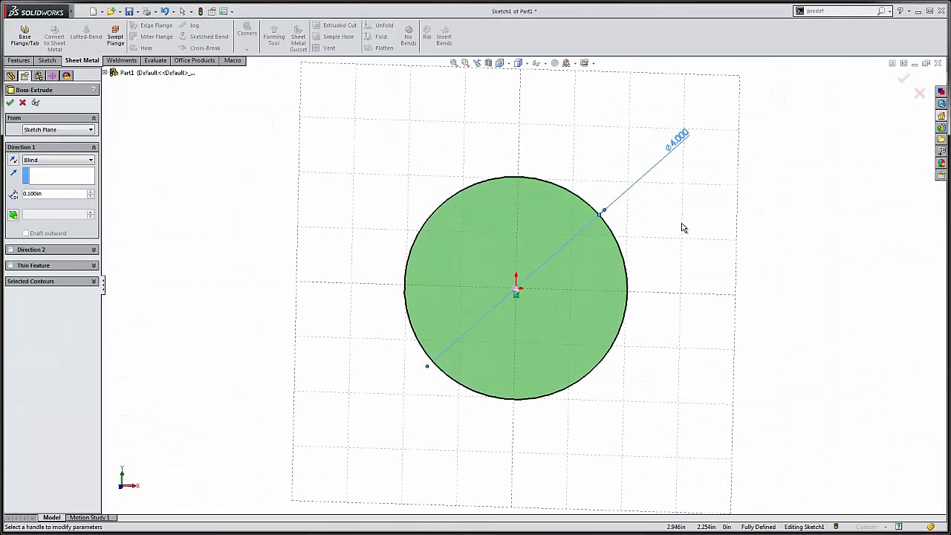
click(903, 79)
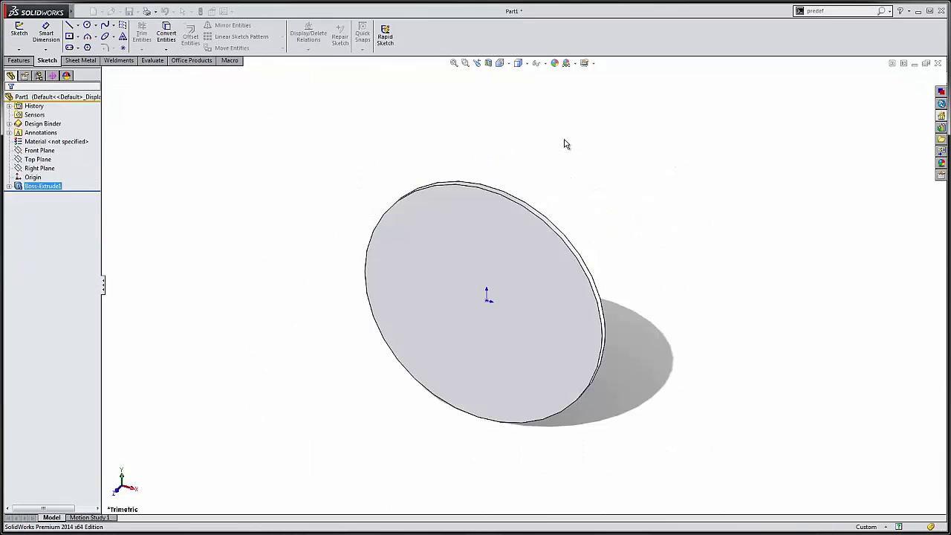
key(ctrl+s)
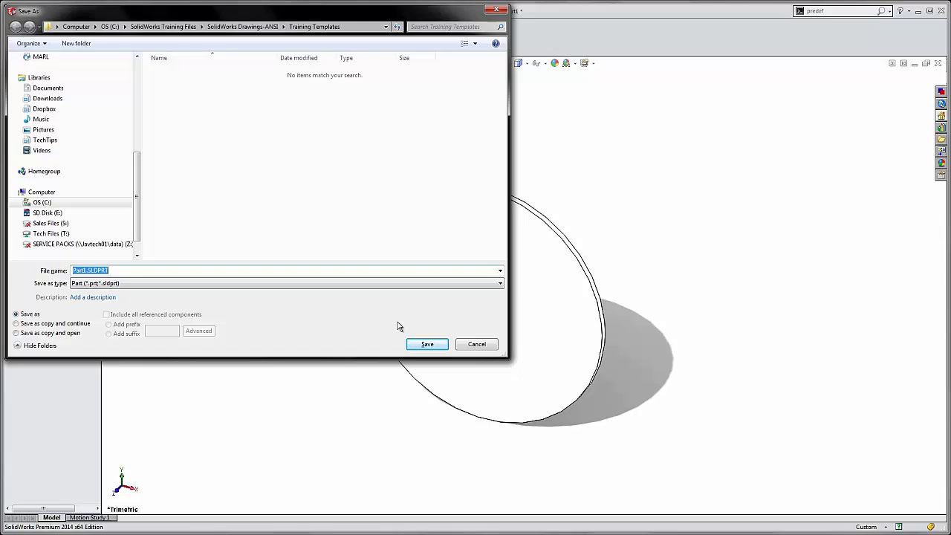
click(424, 343)
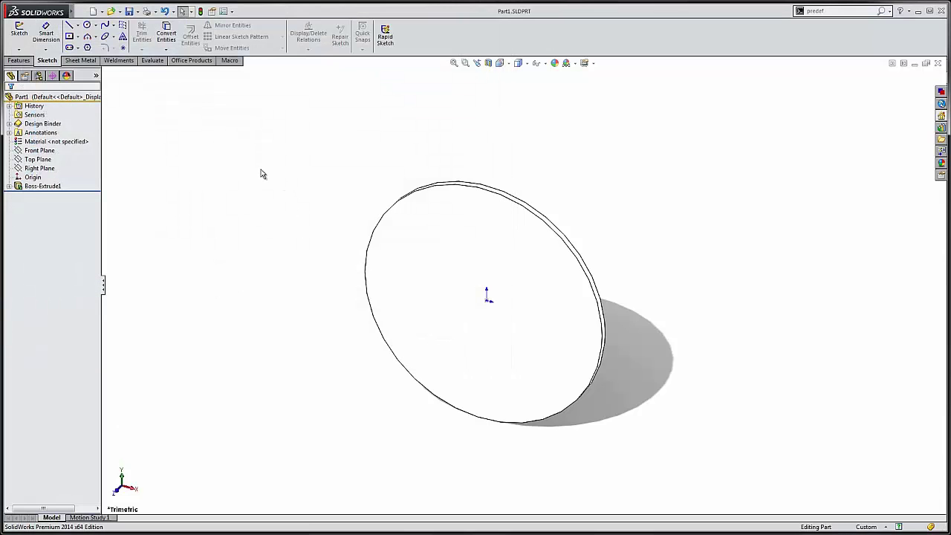
click(103, 12)
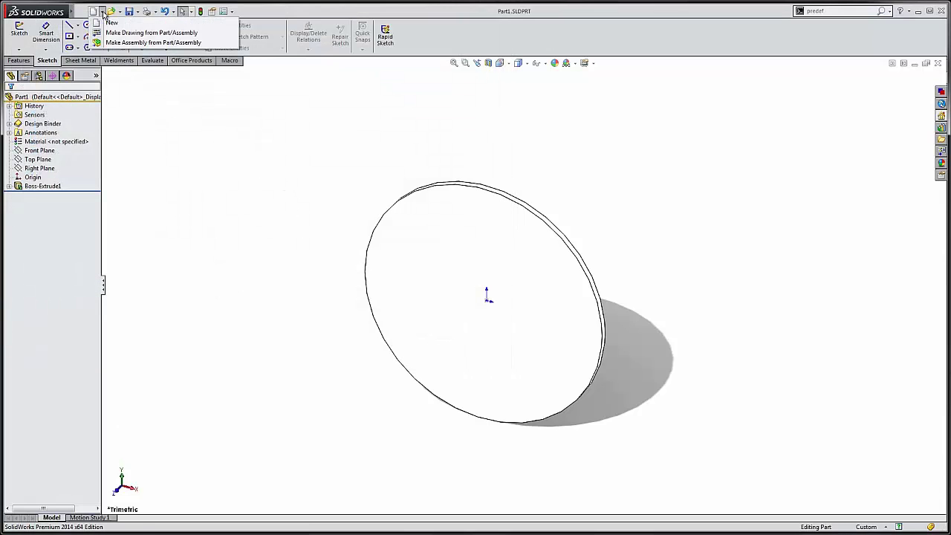
click(109, 33)
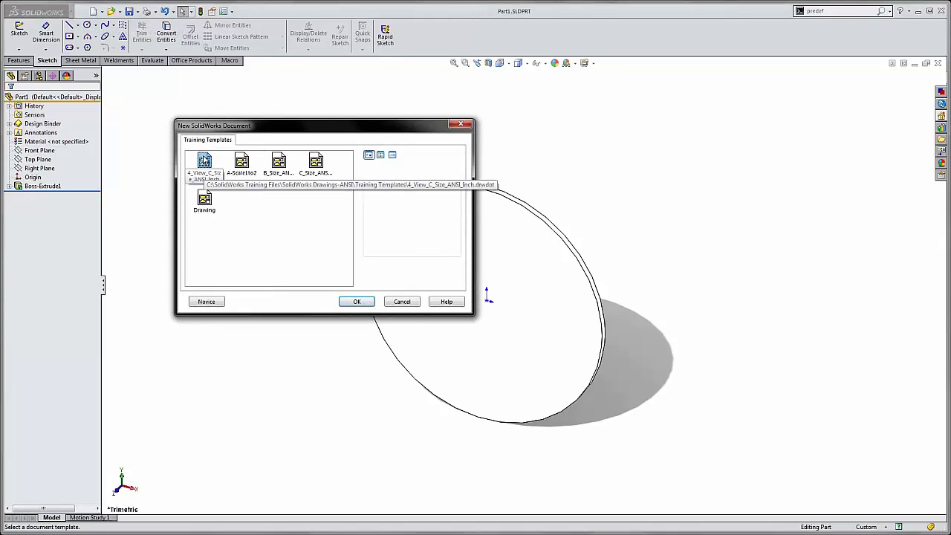
click(316, 163)
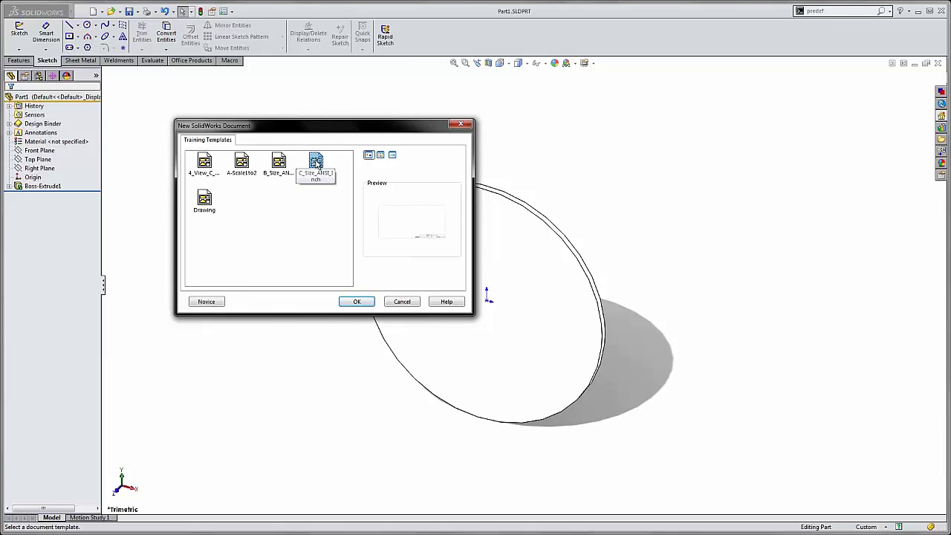
double_click(315, 163)
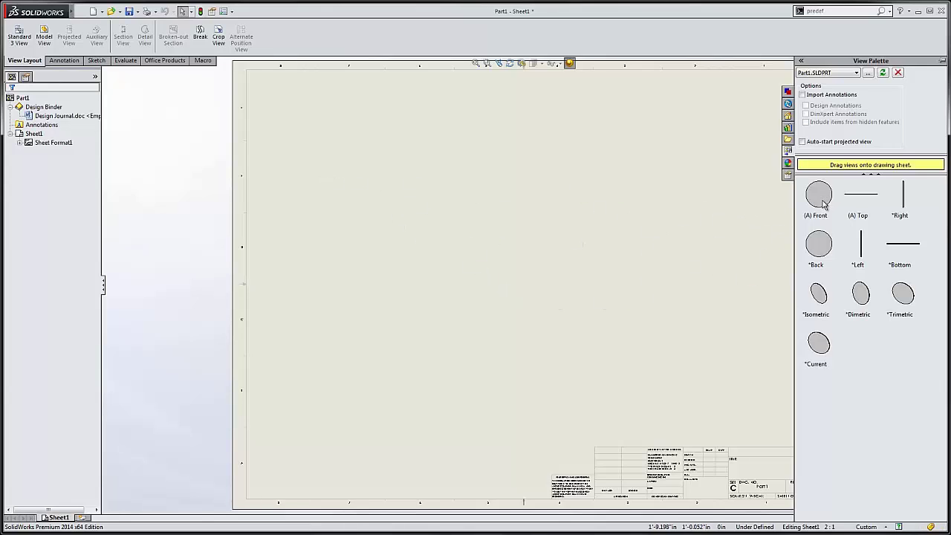
mouse_move(818, 194)
mouse_down()
mouse_move(532, 261)
mouse_move(445, 297)
mouse_up()
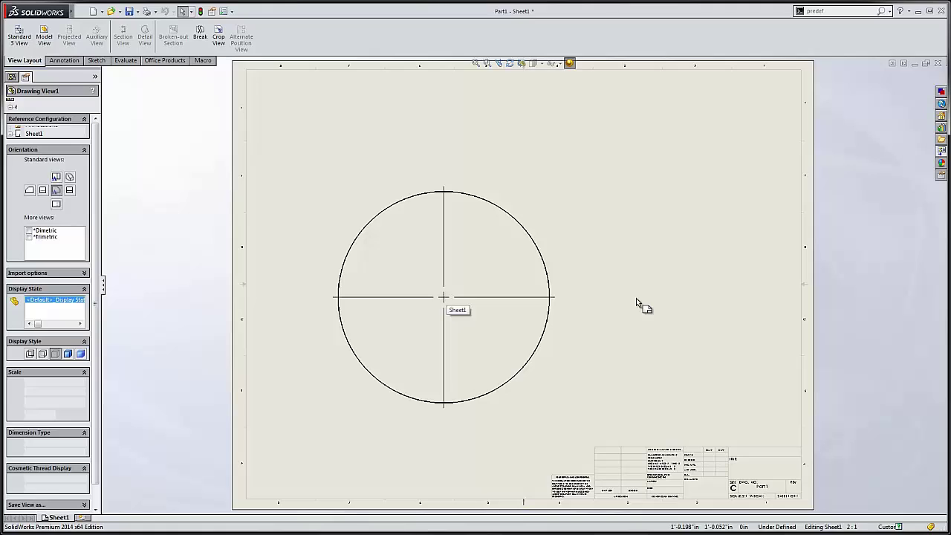
click(938, 64)
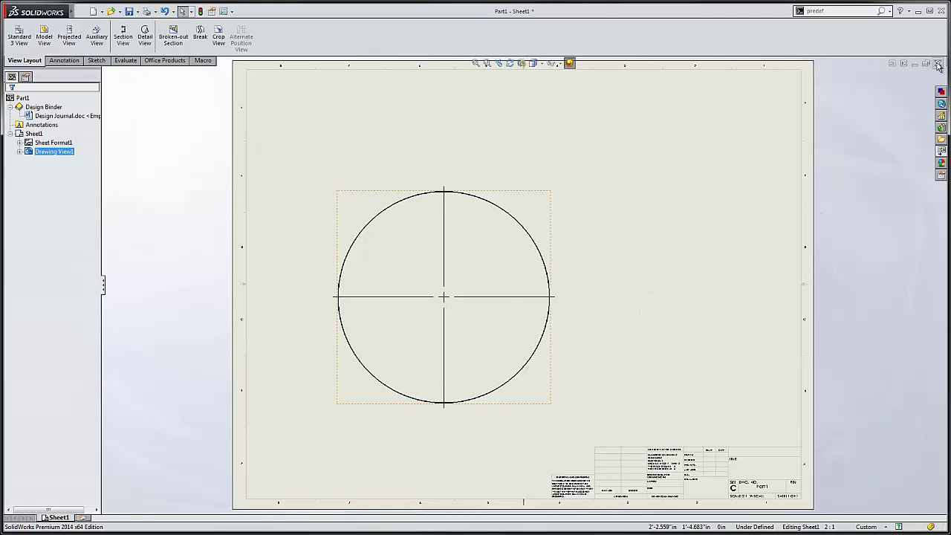
click(422, 288)
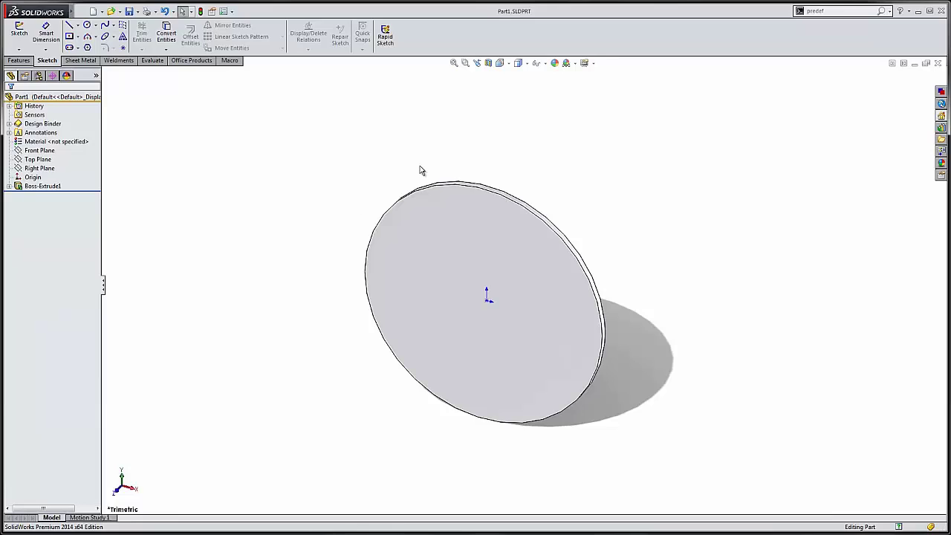
Step: Make a drawing of the disc part using the 4_View_C_Size_ANSI_Inch template
click(101, 11)
click(109, 34)
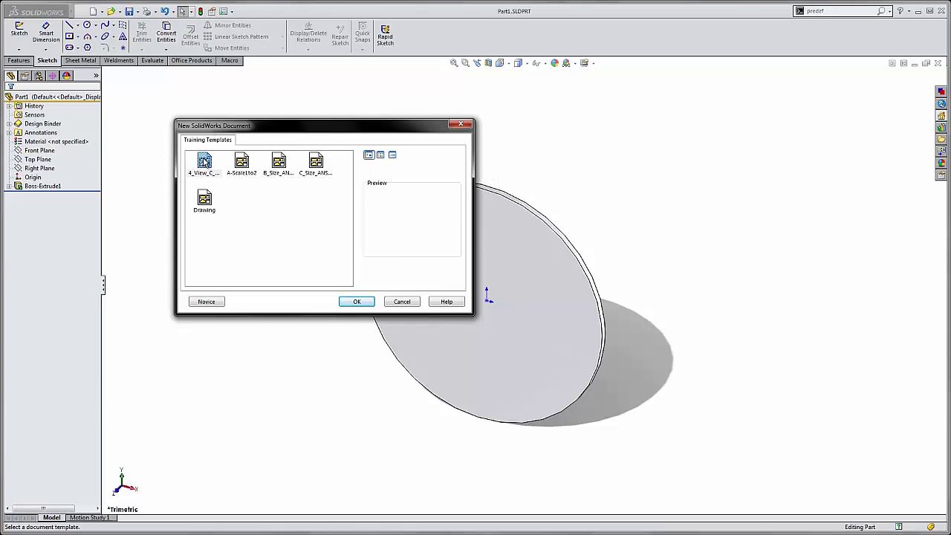
click(205, 162)
double_click(205, 162)
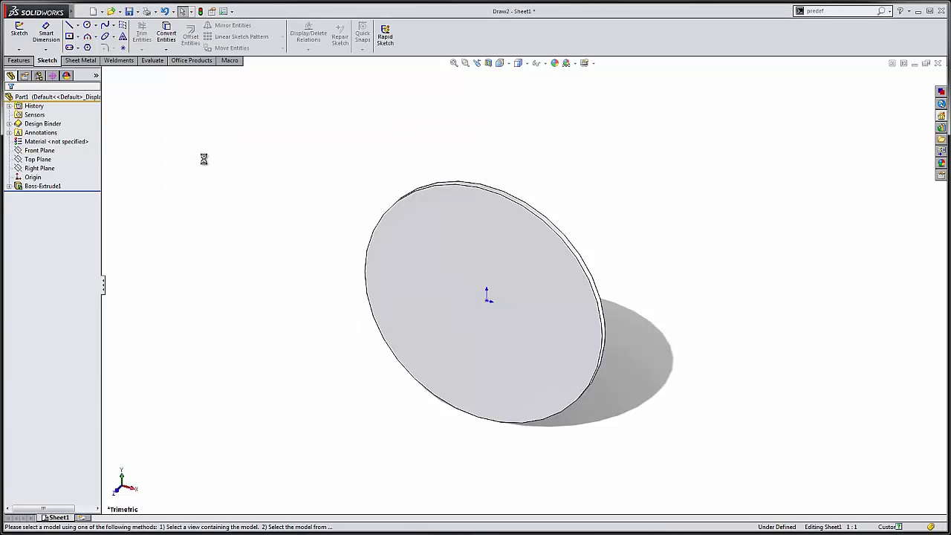